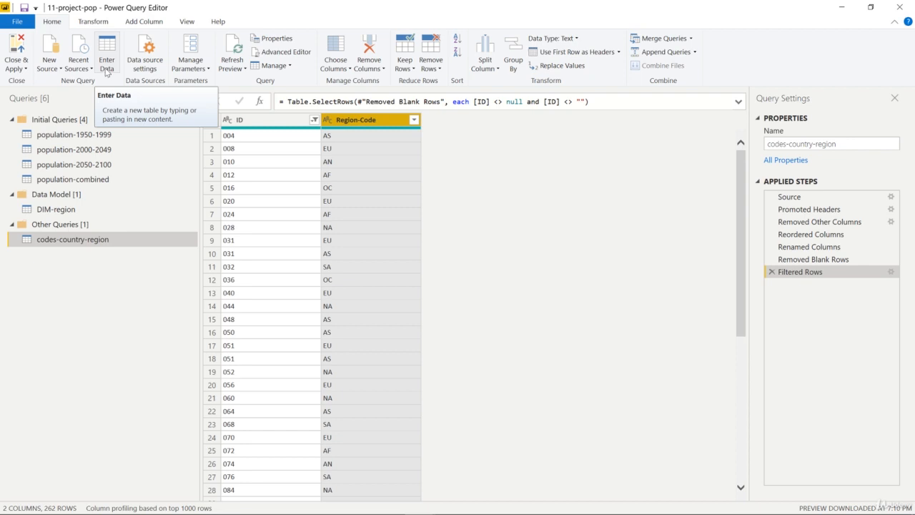
- Create a new empty manual-entry table named regions-full-names
left_click(107, 71)
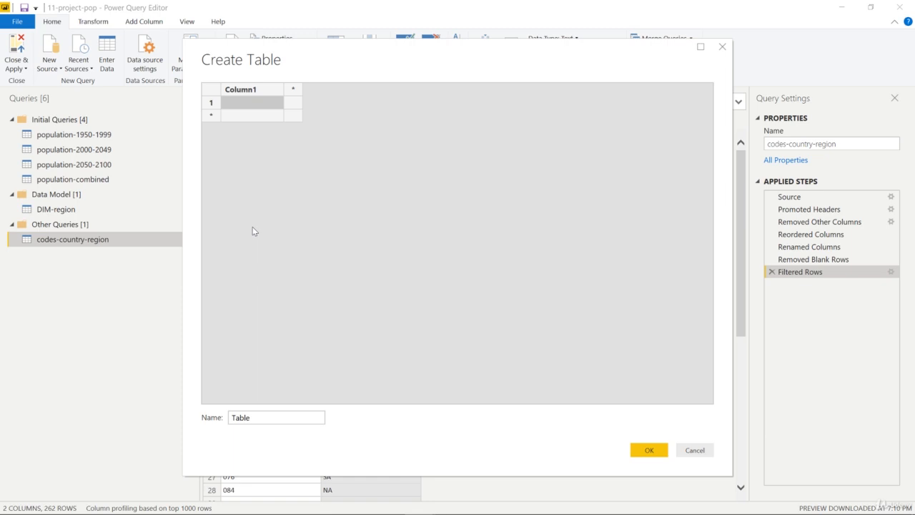
left_click_drag(251, 418, 196, 429)
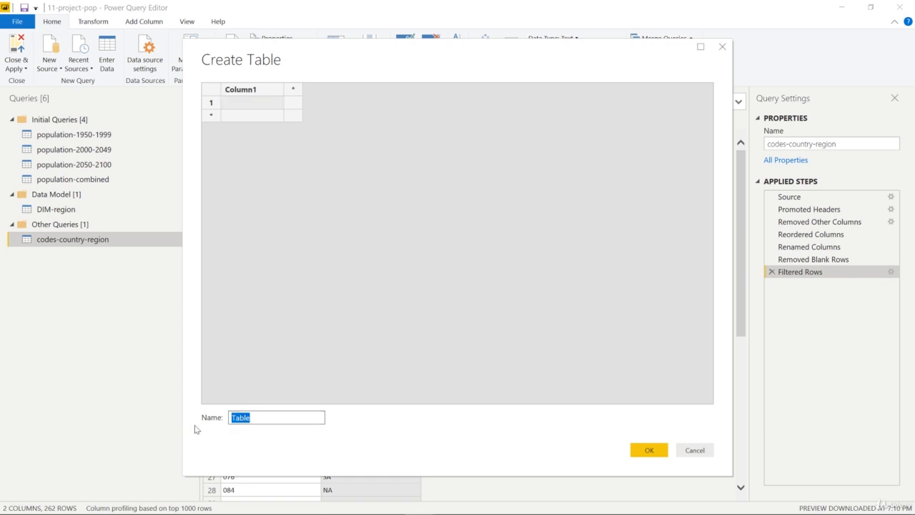
key("BackSpace")
type("reg")
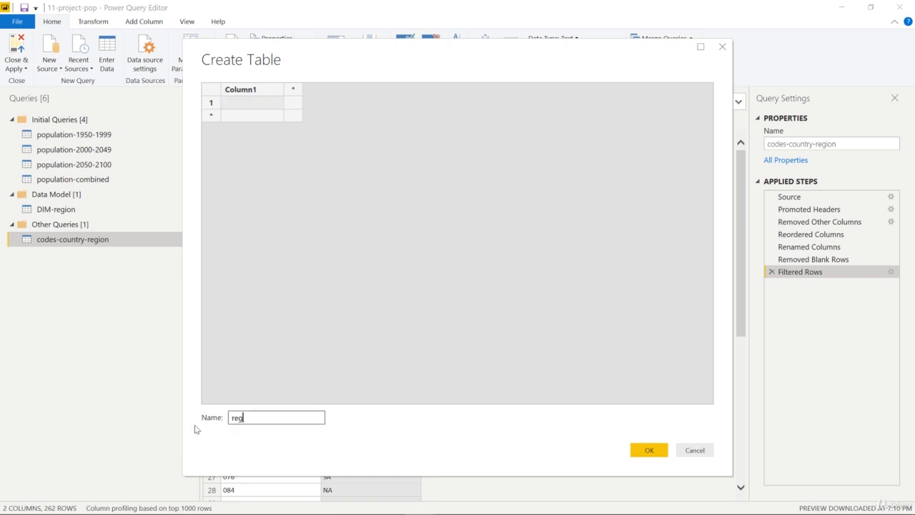
type("ions-full-names")
key("BackSpace")
key("BackSpace")
key("BackSpace")
key("BackSpace")
type("am")
key("BackSpace")
type("mes")
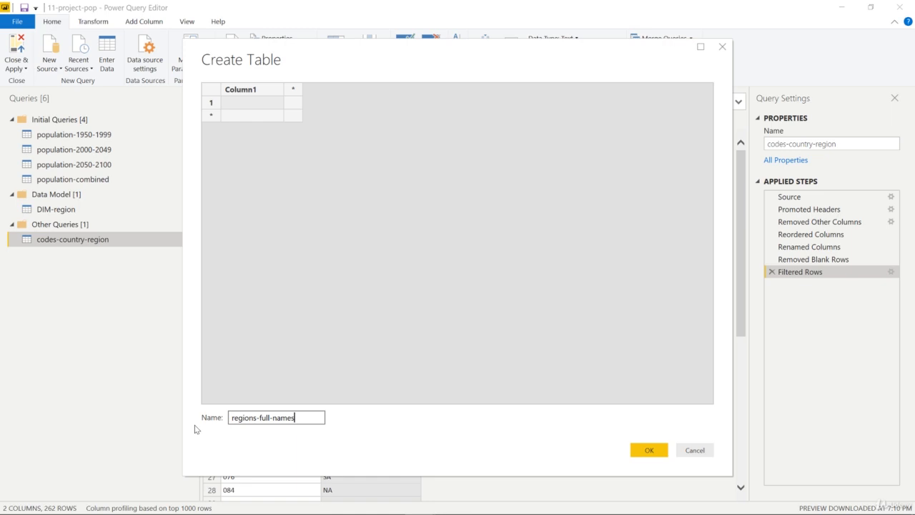
left_click(662, 447)
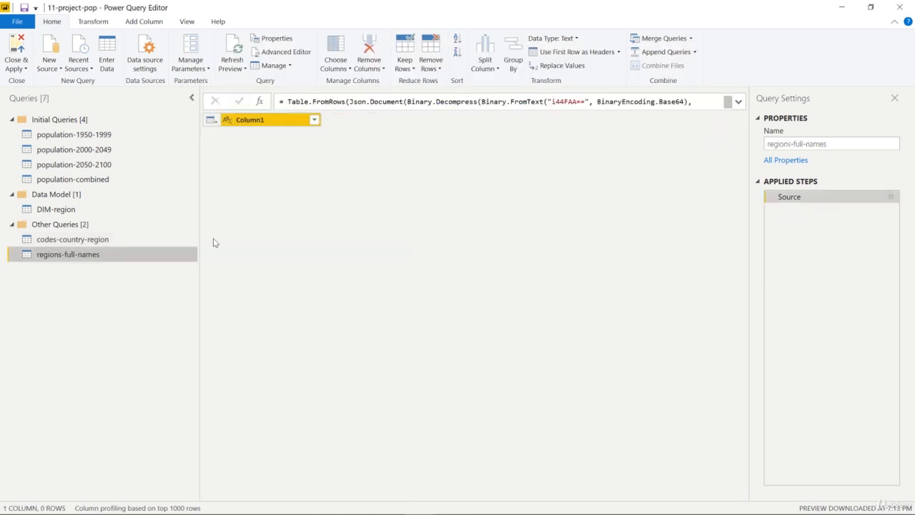
- Remove the duplicate values from the Region-Code column of the codes-country-region query
left_click(75, 239)
left_click(81, 256)
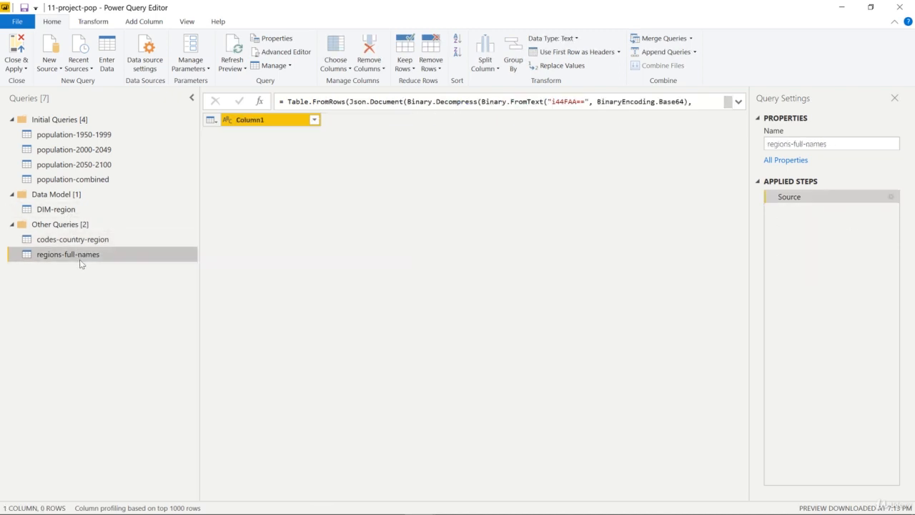
left_click(75, 239)
left_click(382, 120)
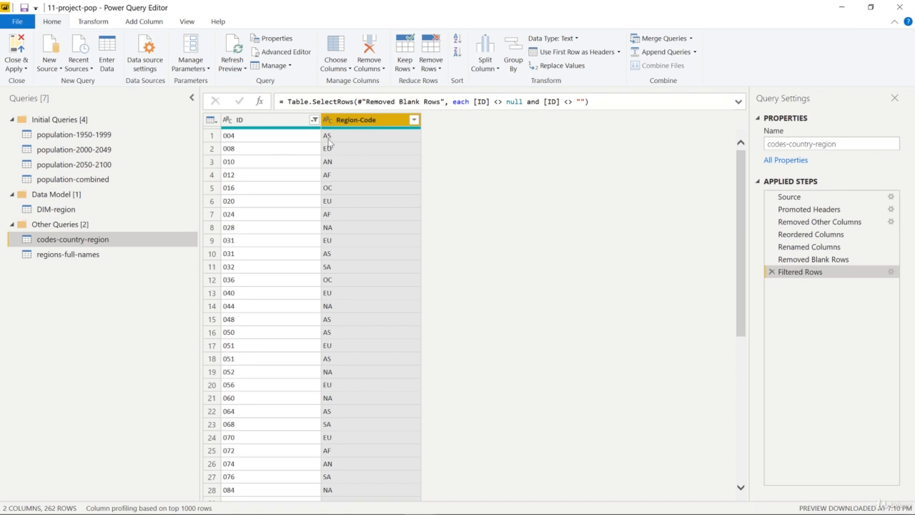
mouse_move(376, 129)
left_click(426, 72)
left_click(461, 123)
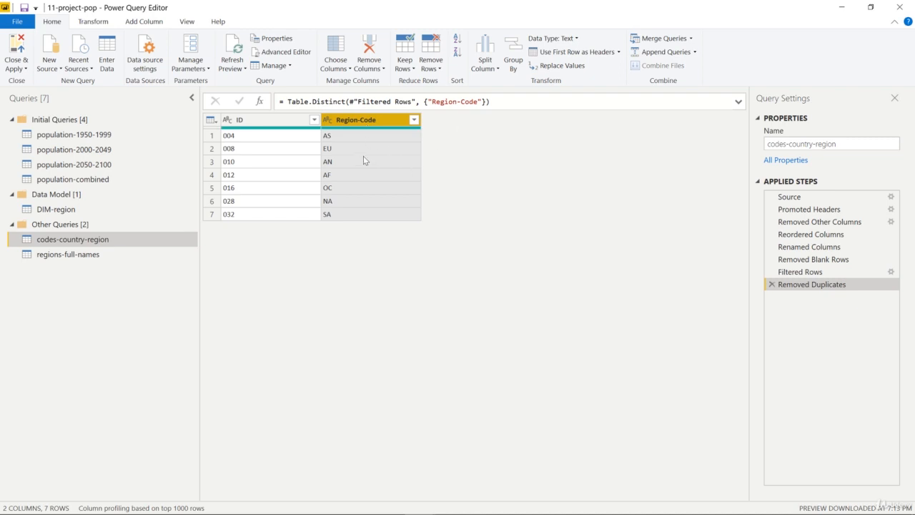
- Copy the de-duplicated Region-Code column, and delete the Removed Duplicates step from codes-country-region
right_click(383, 123)
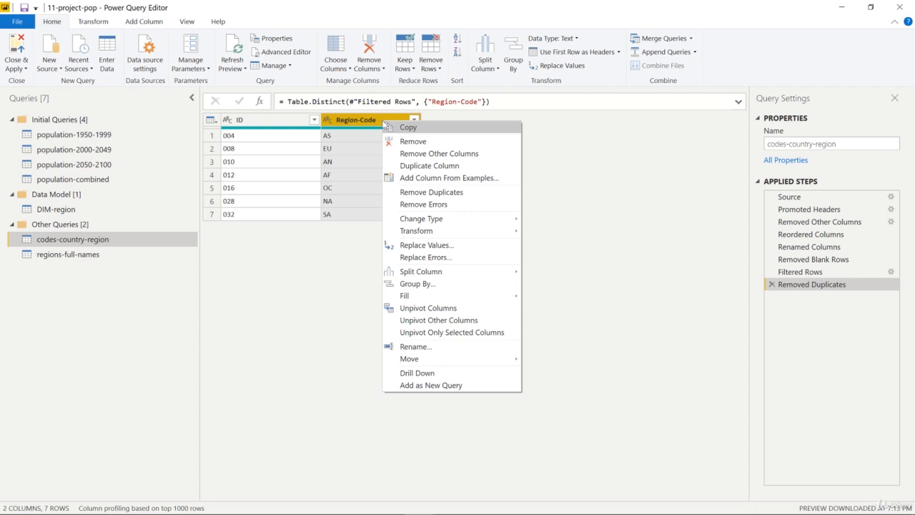
left_click(402, 128)
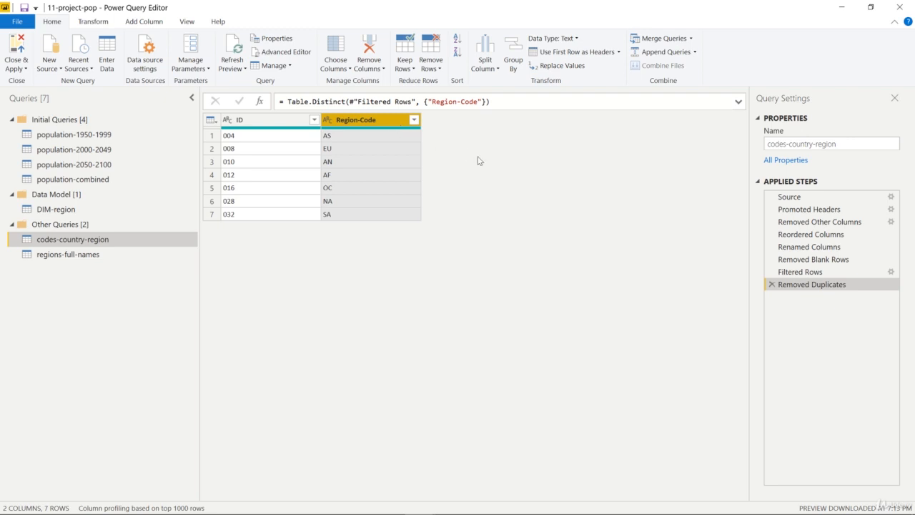
left_click(773, 284)
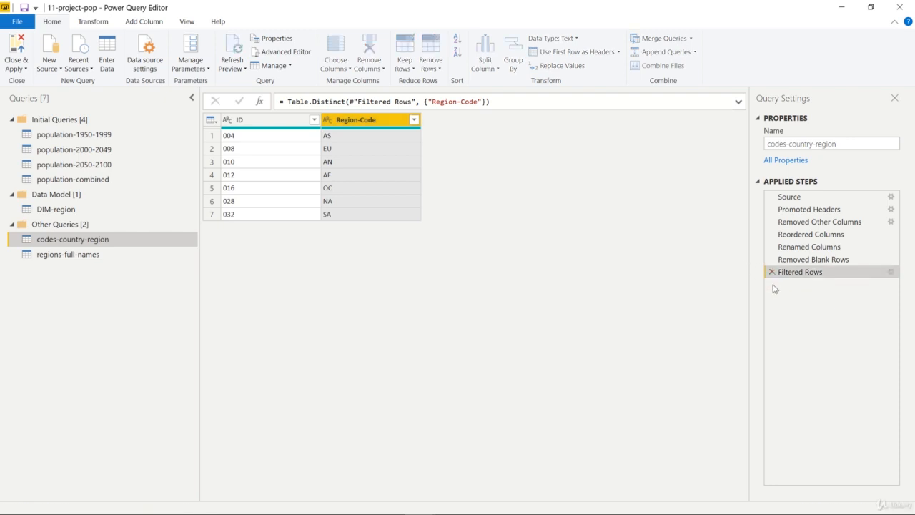
- Reopen the source table of regions-full-names for editing and paste the copied Region-Code column over Column1
left_click(71, 256)
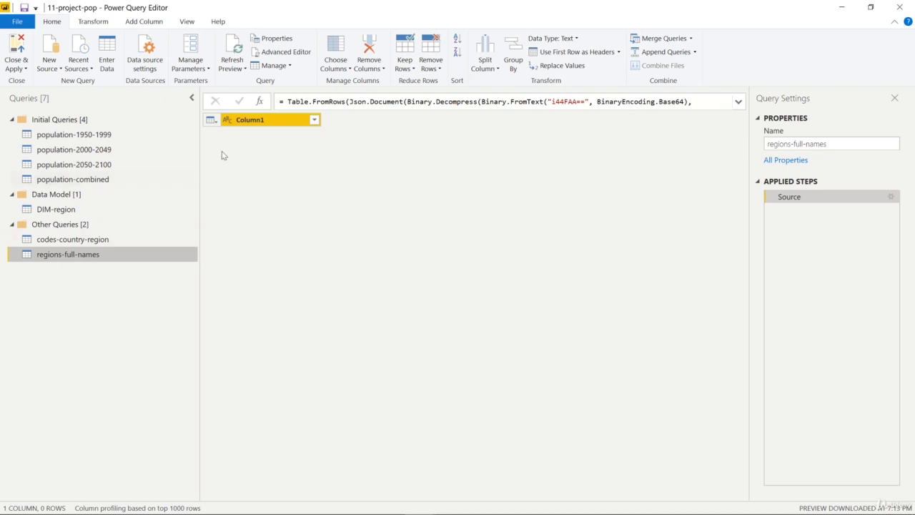
right_click(288, 123)
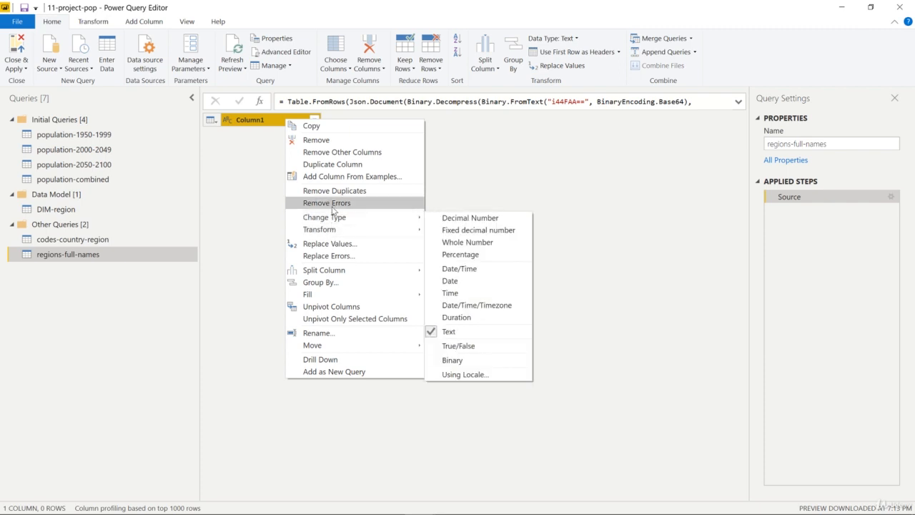
left_click(477, 176)
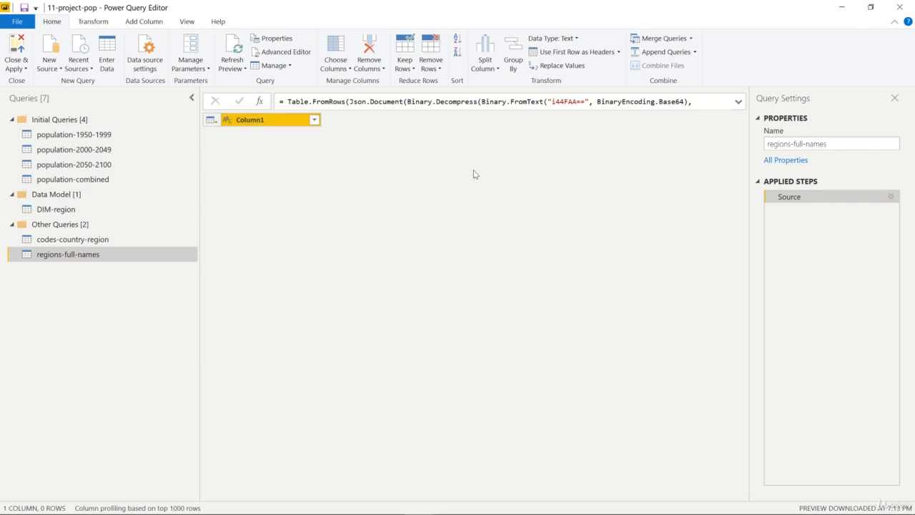
left_click(891, 196)
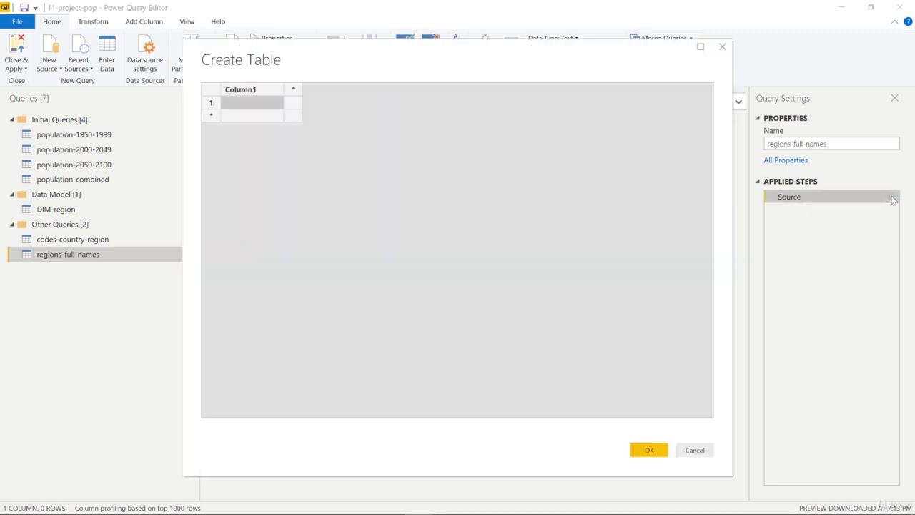
right_click(258, 91)
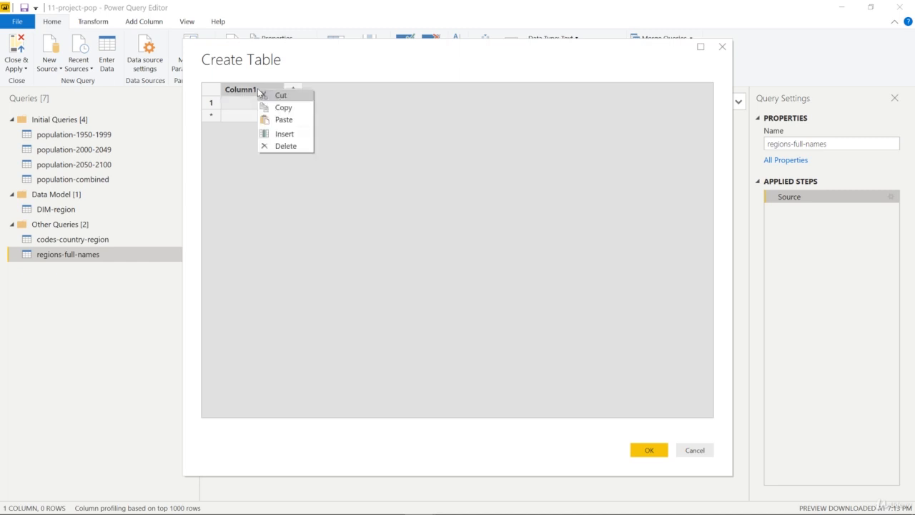
left_click(284, 120)
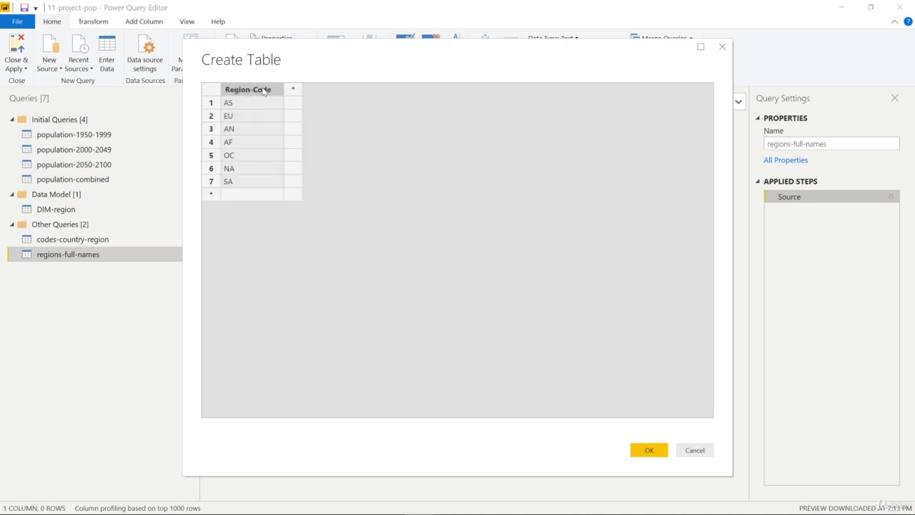
- Add three blank rows below the region codes and two blank columns beside them
left_click(211, 197)
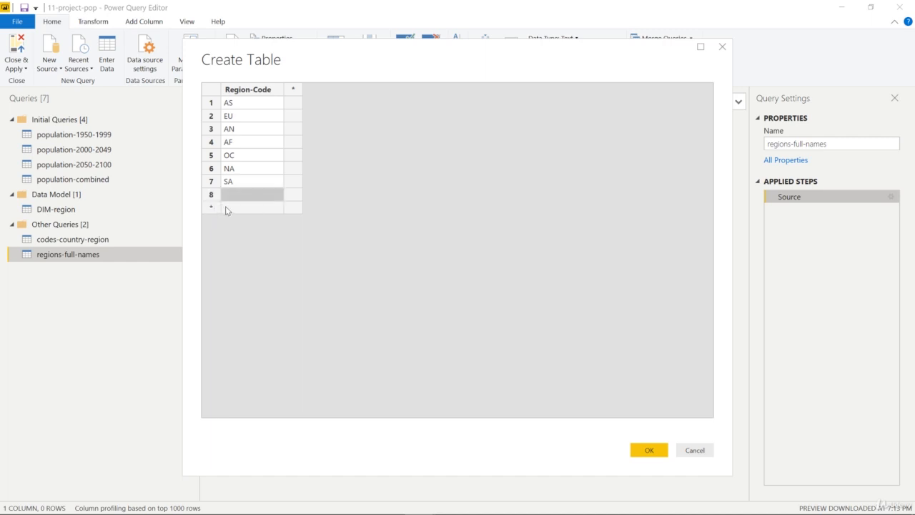
left_click(294, 90)
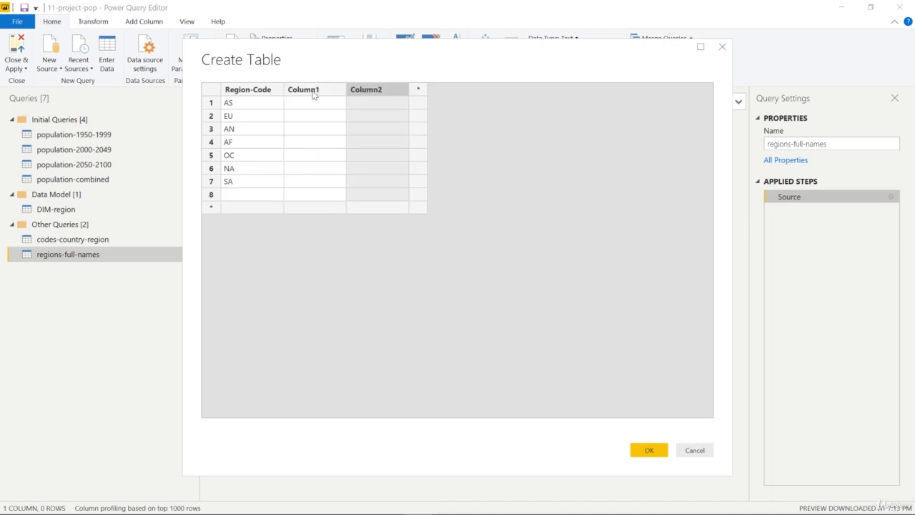
key("Down")
key("Down")
key("Down")
key("Down")
key("Down")
key("Down")
key("Down")
key("Down")
key("Down")
key("Down")
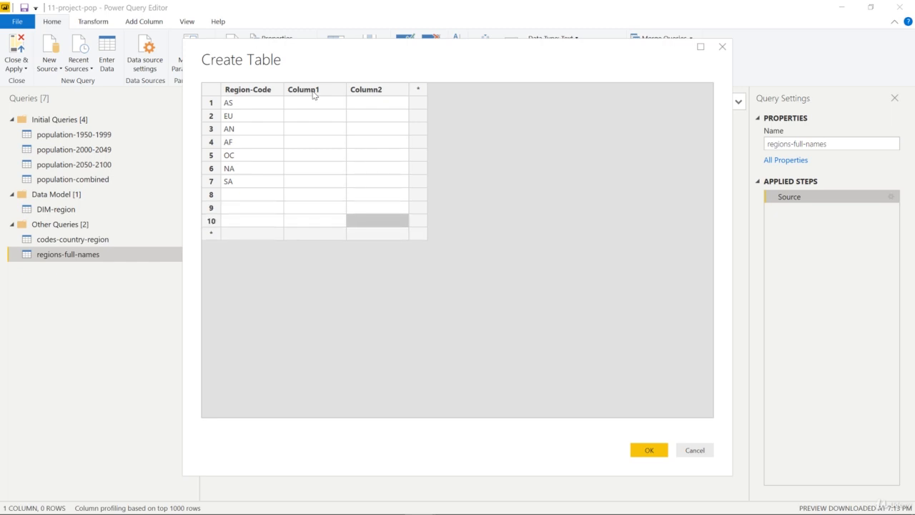
- Delete the two blank columns, Column2 and Column1, from the table
left_click_drag(313, 89, 377, 90)
left_click(349, 89)
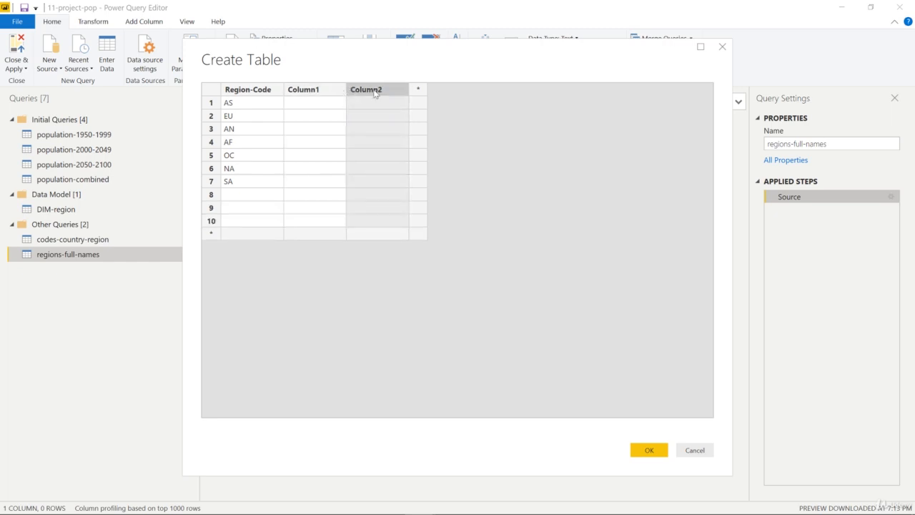
right_click(374, 93)
left_click(412, 147)
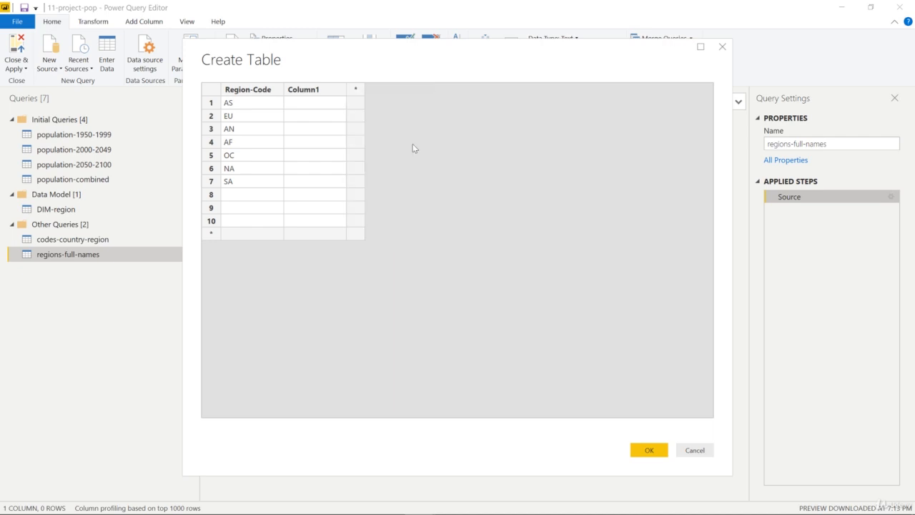
right_click(327, 93)
left_click(358, 147)
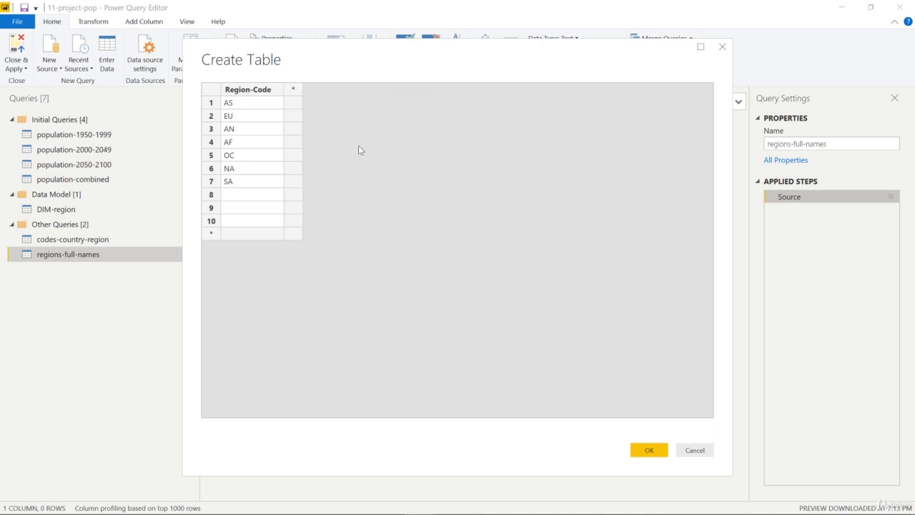
- Delete the three blank rows below the SA row, keeping the seven region codes
left_click(211, 208)
right_click(211, 208)
left_click(228, 260)
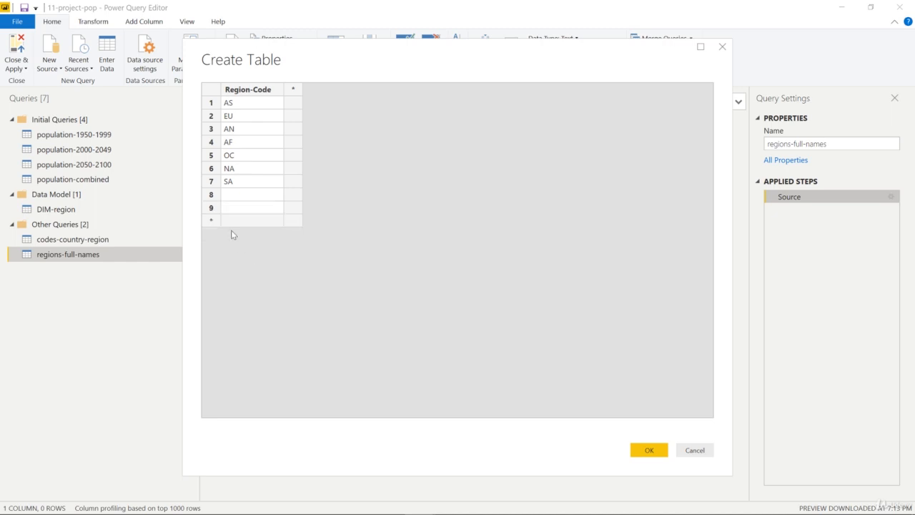
right_click(213, 209)
left_click(229, 262)
right_click(215, 196)
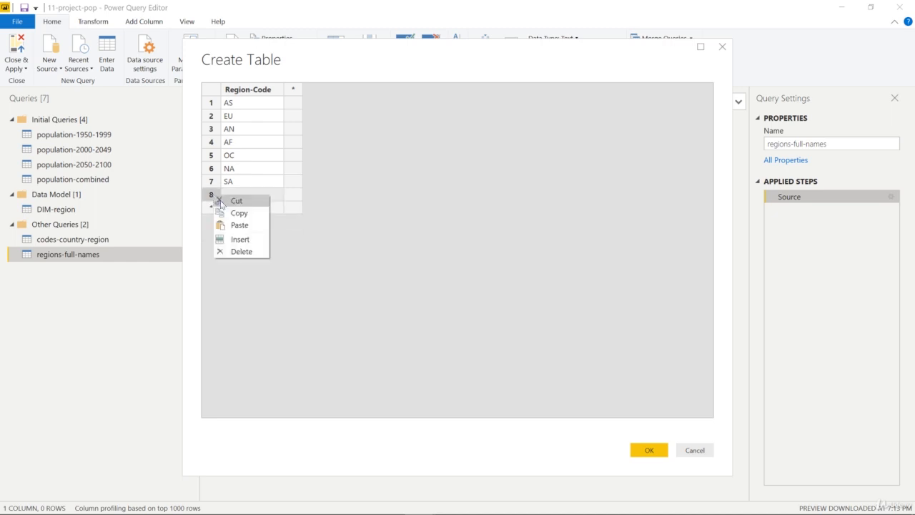
left_click(257, 255)
right_click(216, 185)
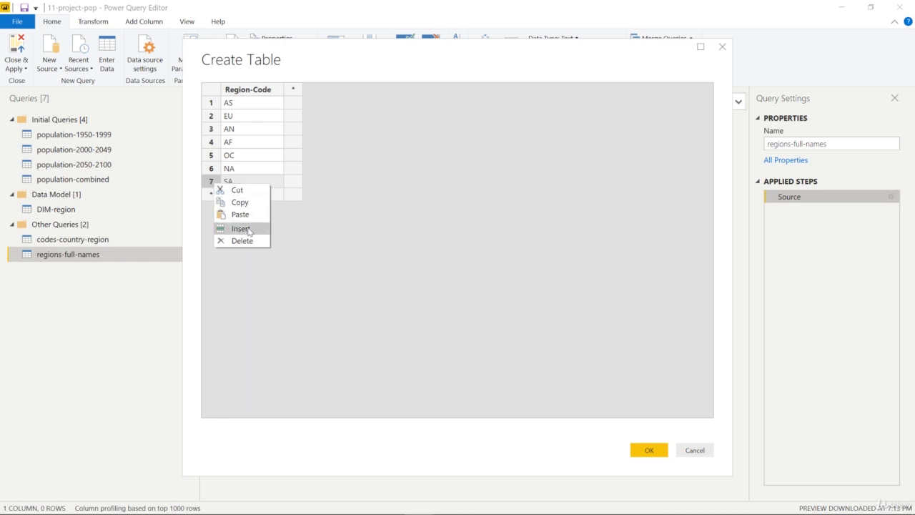
left_click(331, 217)
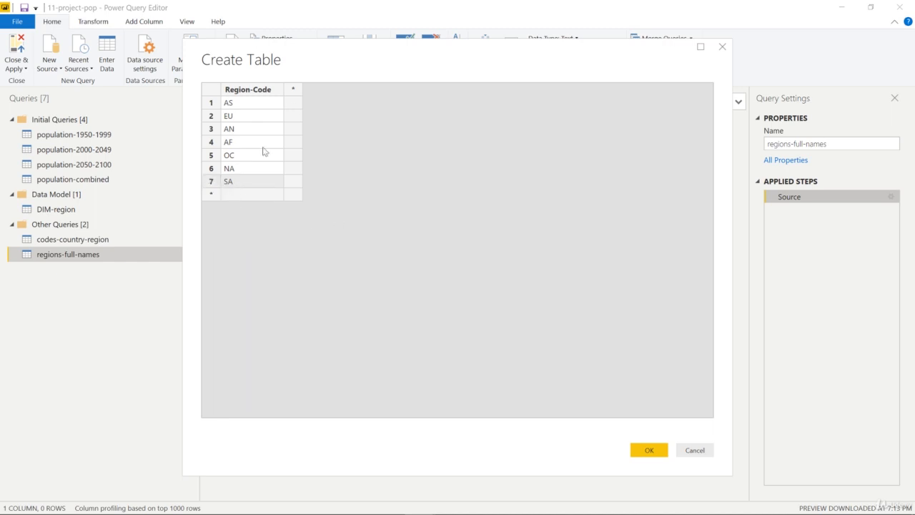
- Add a second column beside Region-Code and name it Region-Name
left_click(271, 89)
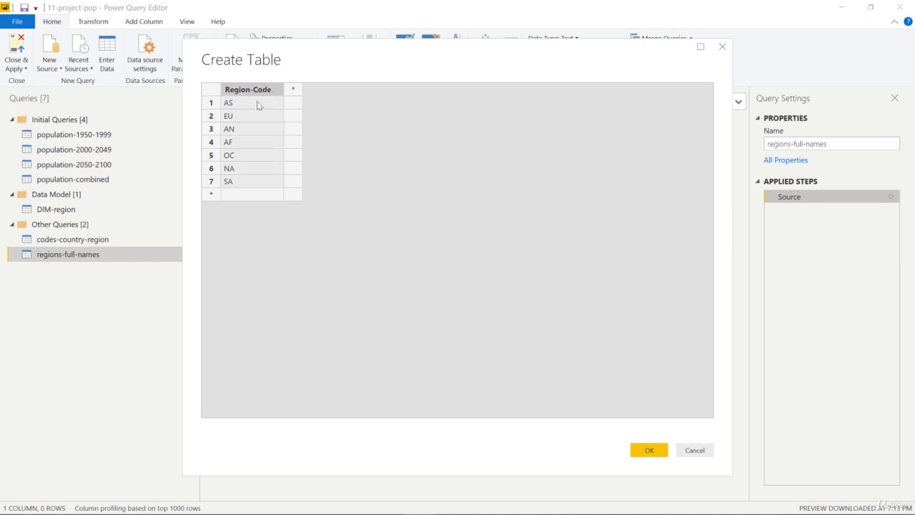
left_click(293, 90)
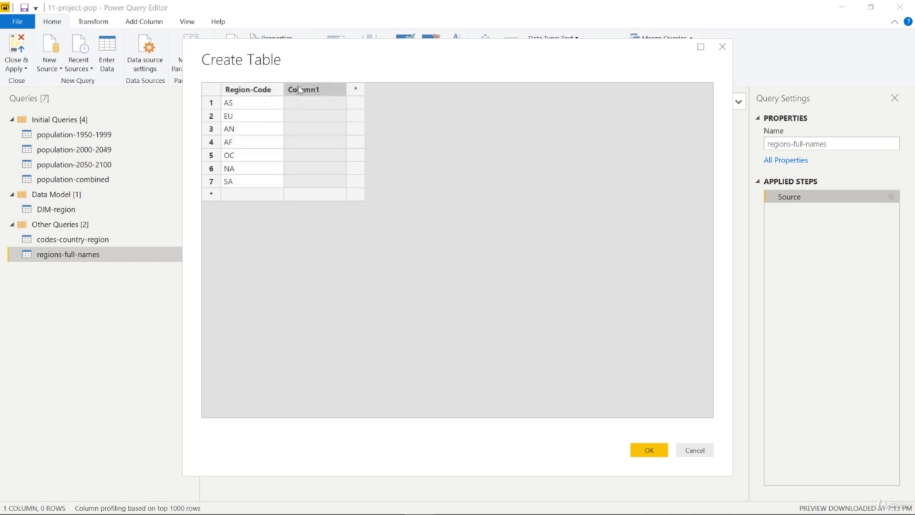
double_click(299, 89)
type("Region-")
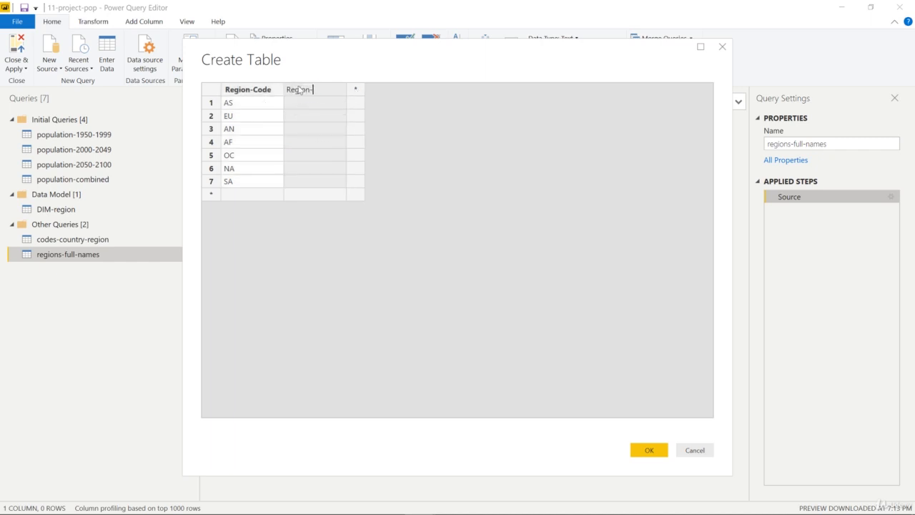
type("Name")
key("Return")
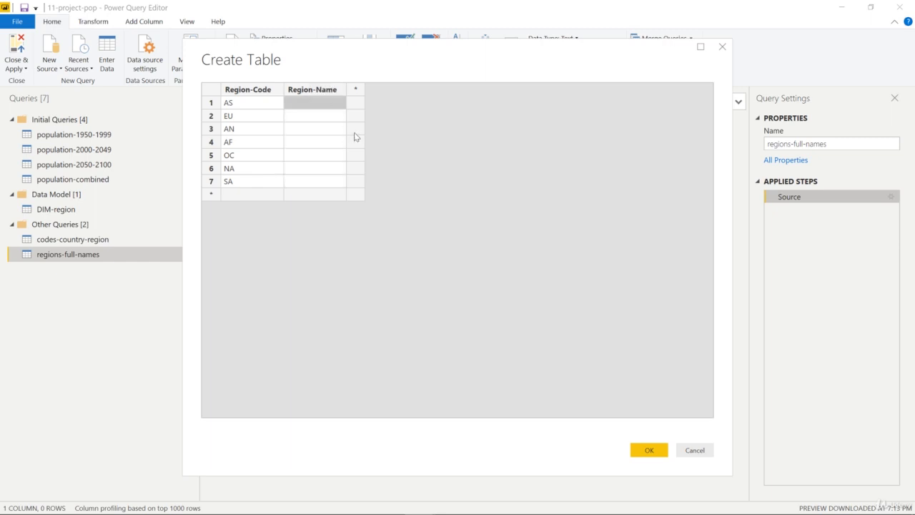
- Fill in Region-Name for codes AS, EU, AN and AF with Asia, Europe, Antarctica and Africa
type("Asia")
key("Return")
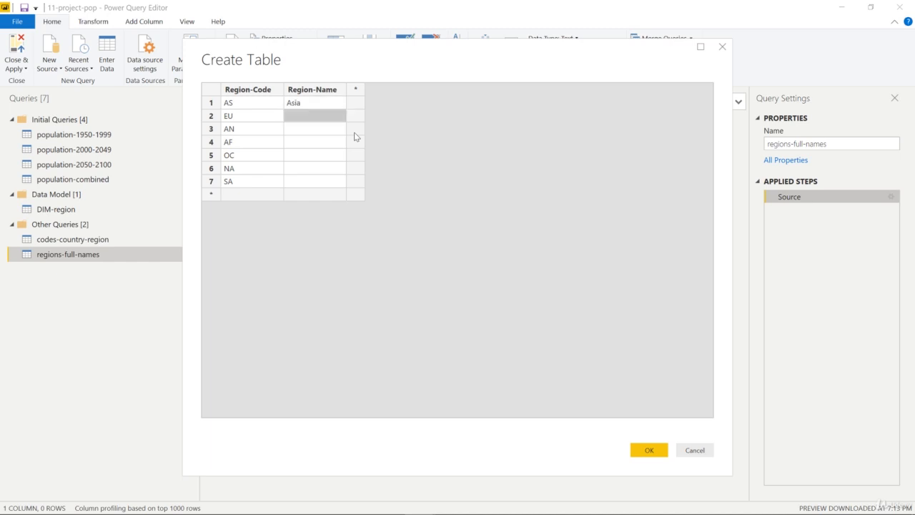
type("Europe")
key("Return")
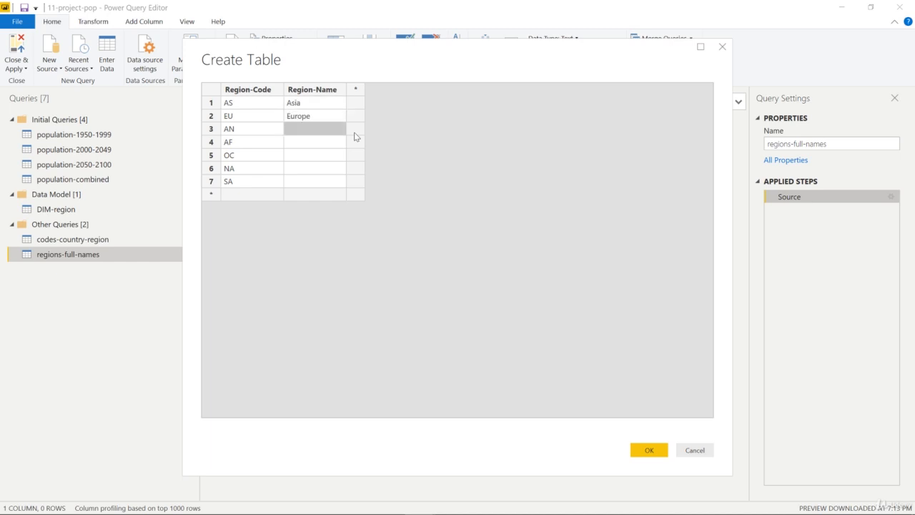
type("Antarctica")
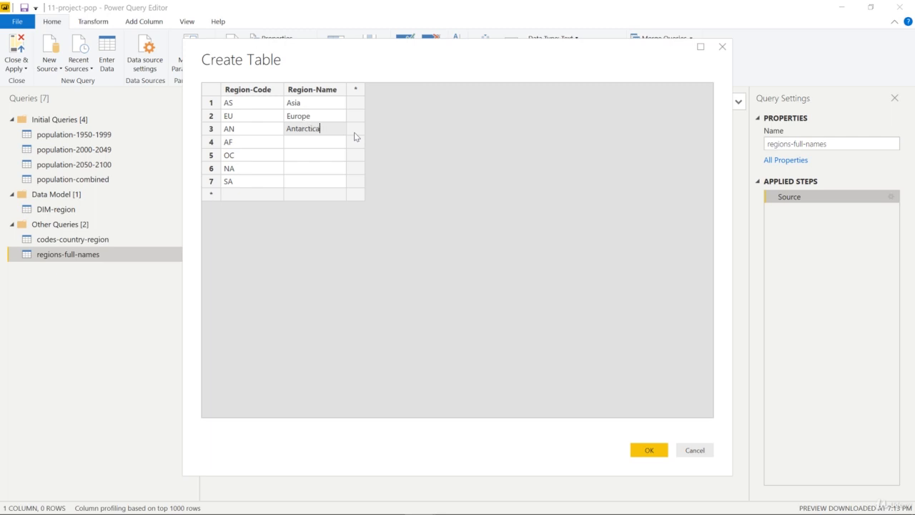
key("Return")
type("A")
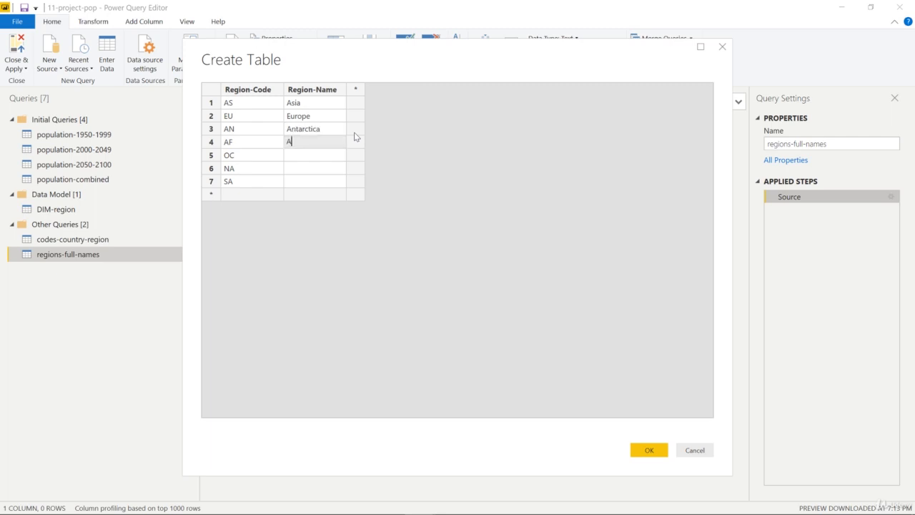
type("frica")
key("Return")
- Fill in Region-Name for codes OC, NA and SA with Oceania, North America and South America
type("Oceania")
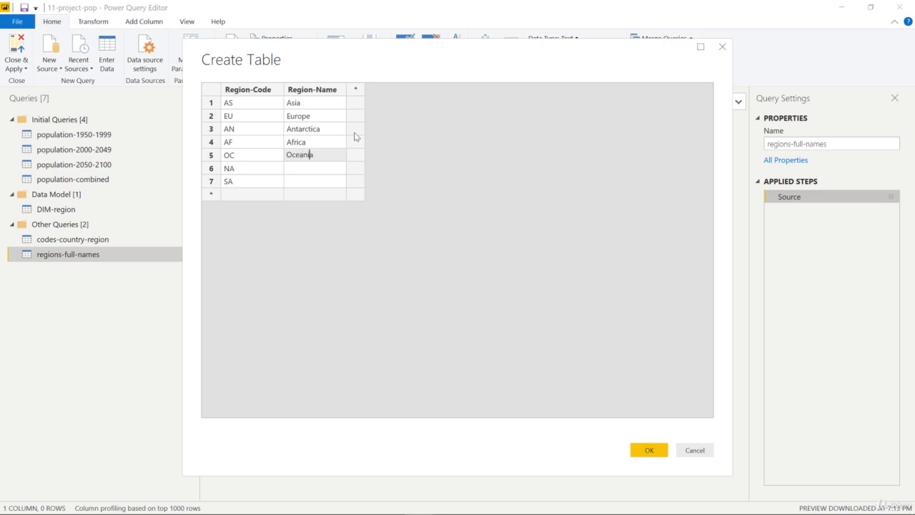
key("Return")
type("North")
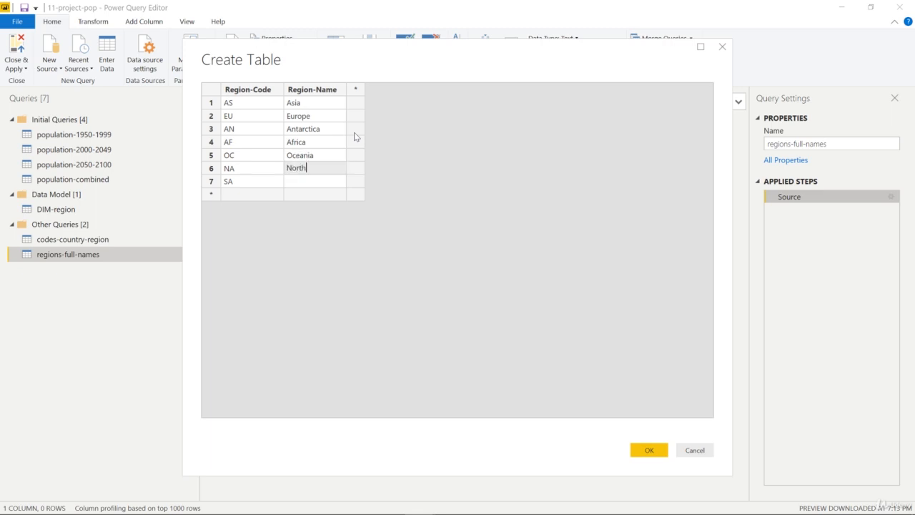
type(" America")
key("Return")
type("South America")
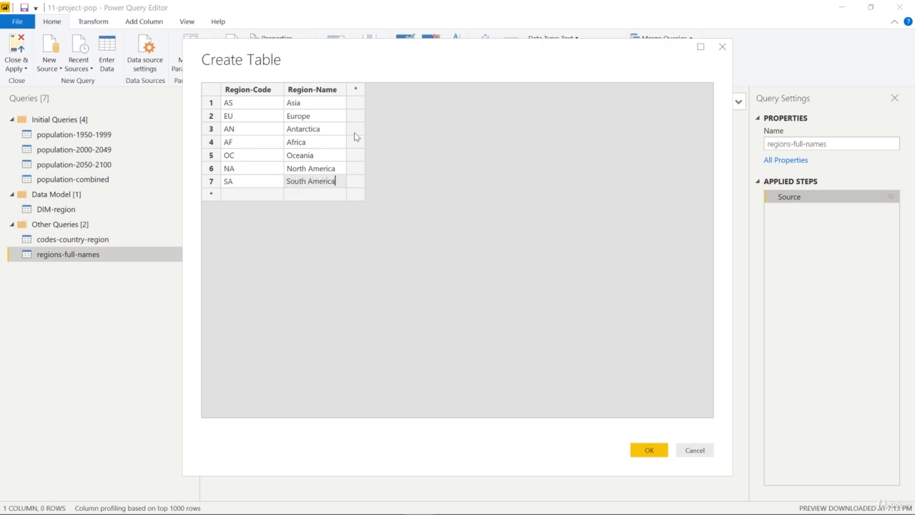
key("Return")
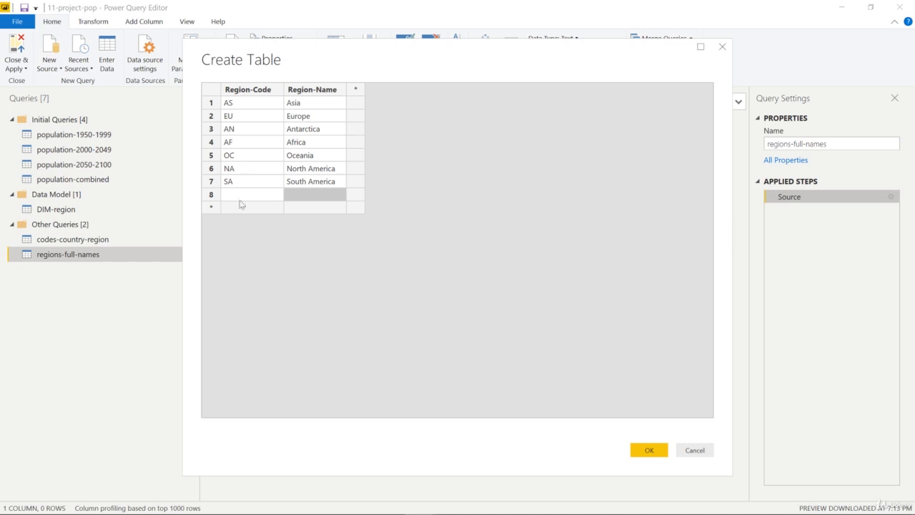
- Delete the blank eighth row and accept the completed region table
left_click(211, 195)
right_click(213, 195)
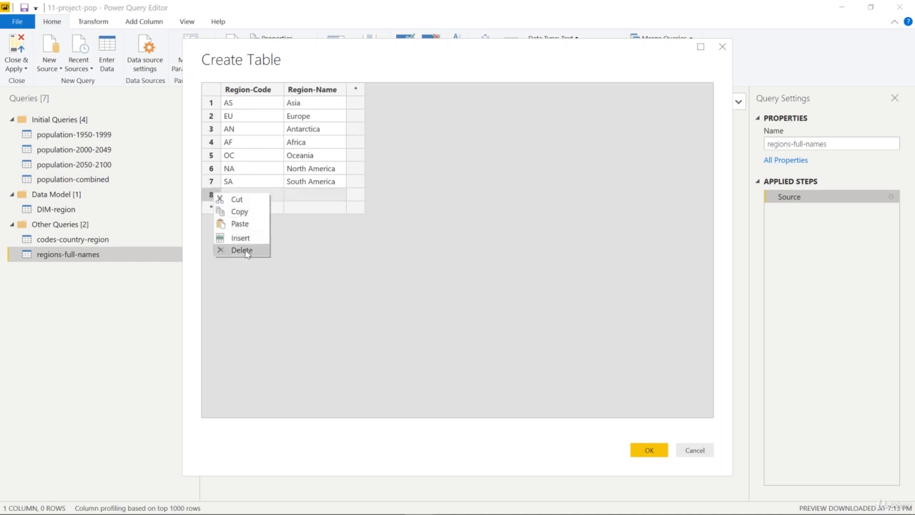
left_click(242, 251)
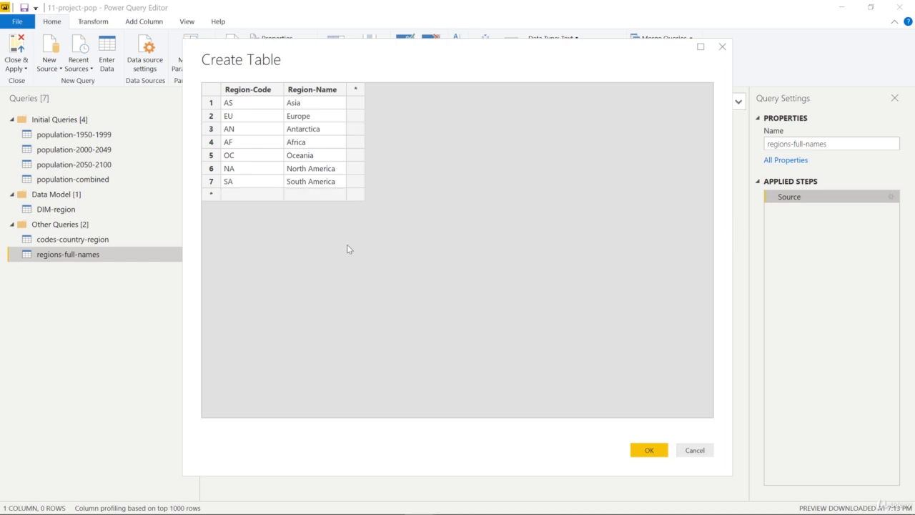
left_click(647, 450)
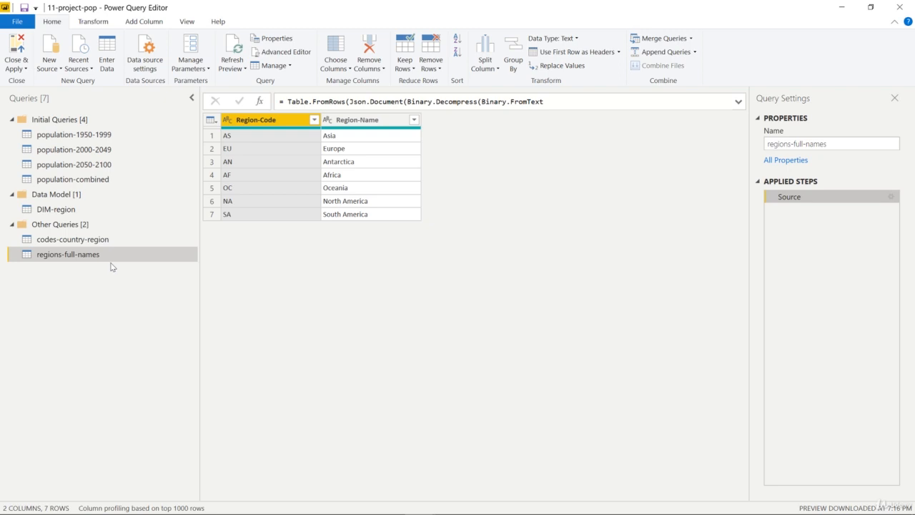
- Review the codes-country-region and regions-full-names queries, then open the DIM-region query
left_click(89, 212)
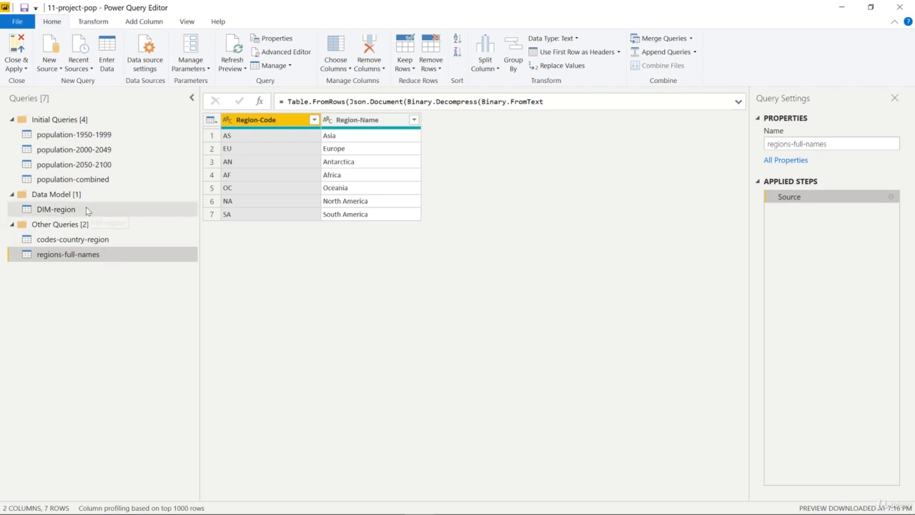
left_click(111, 239)
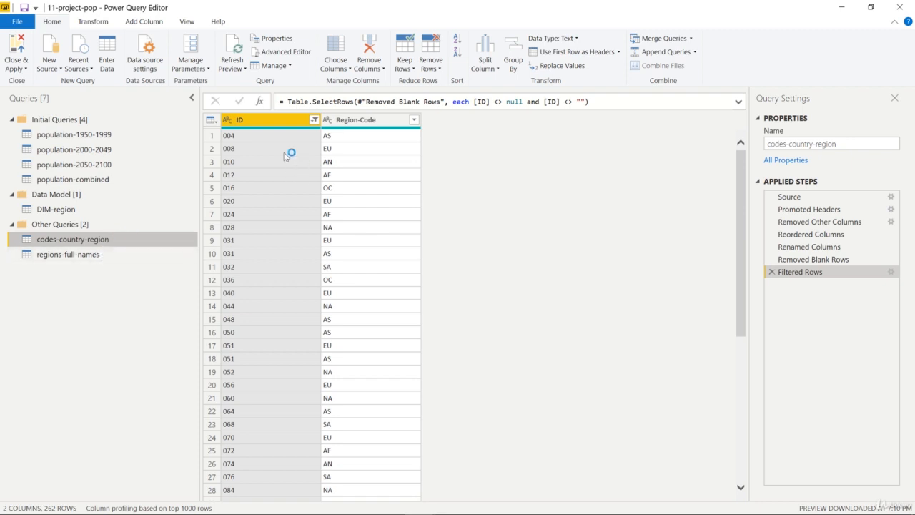
left_click(83, 255)
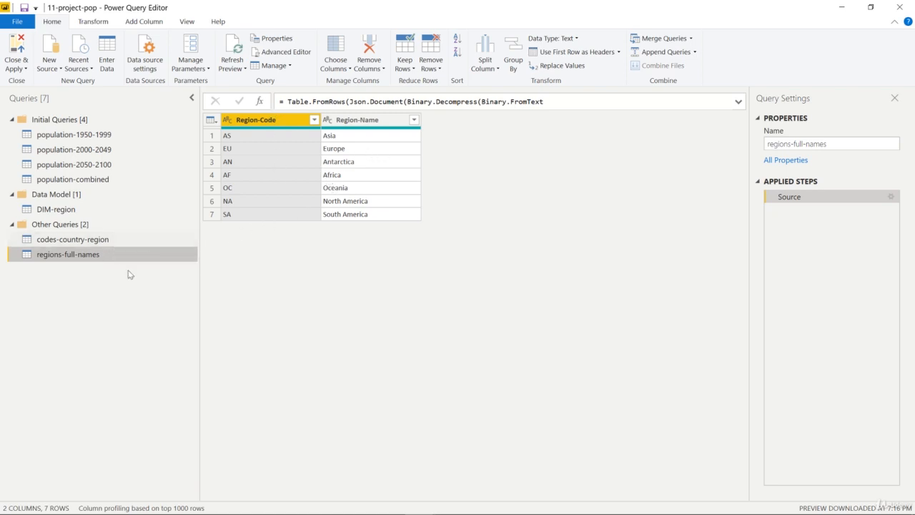
left_click(90, 210)
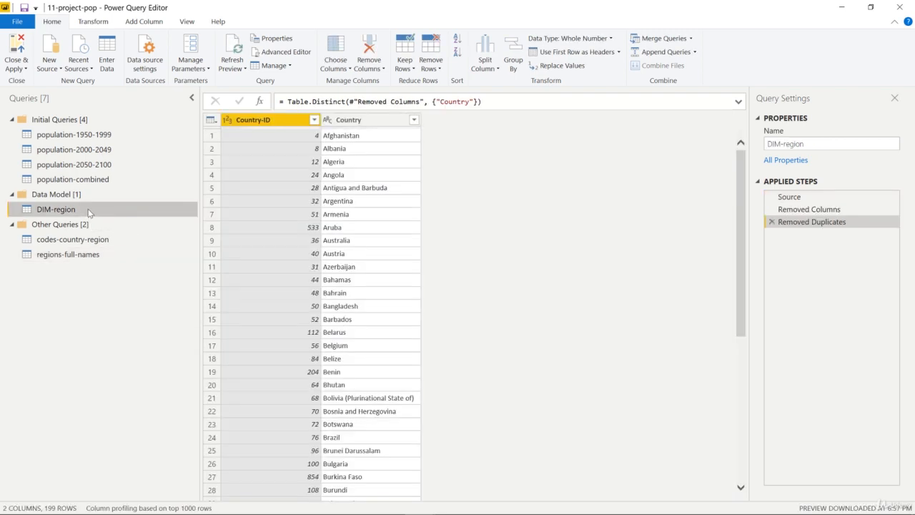